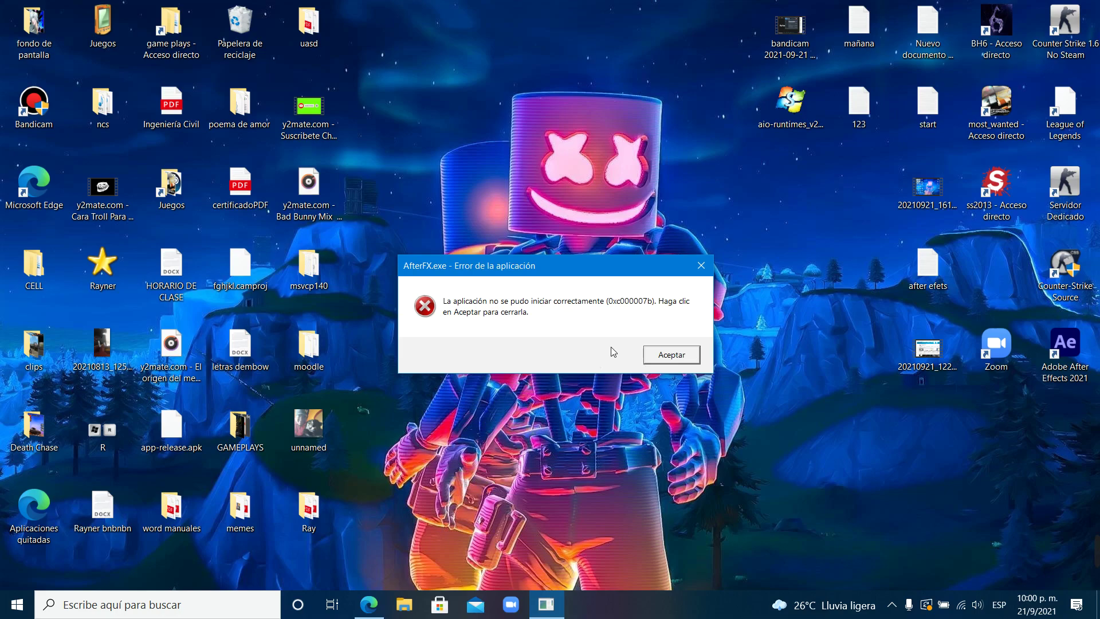
Step: Dismiss the AfterFX.exe error and review the All in One Runtimes download page and its included packages in Microsoft Edge
click(666, 358)
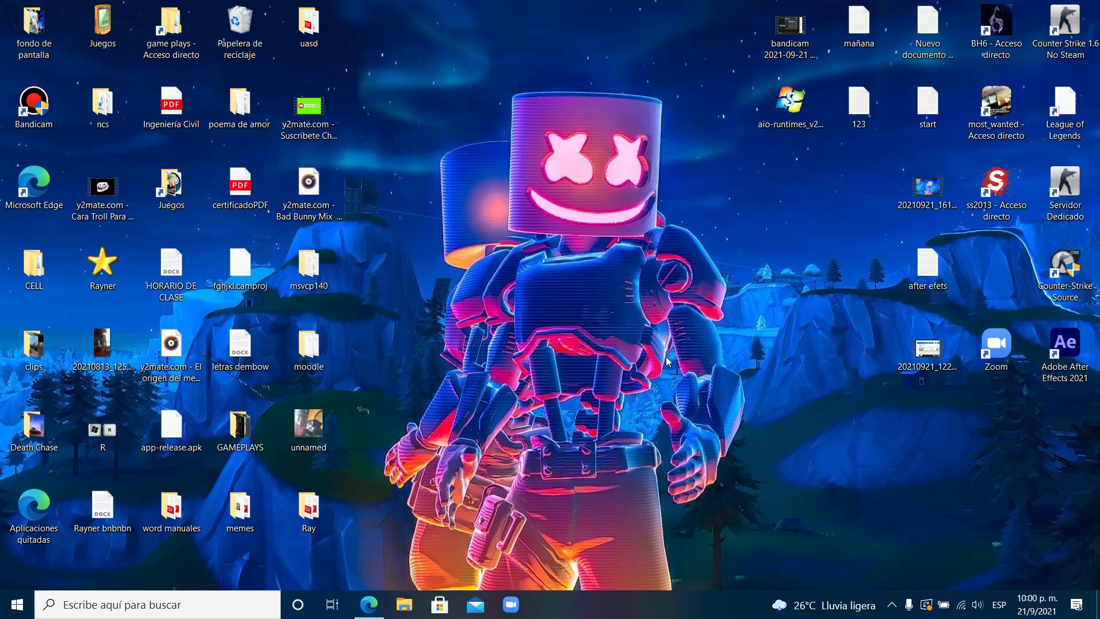
click(370, 609)
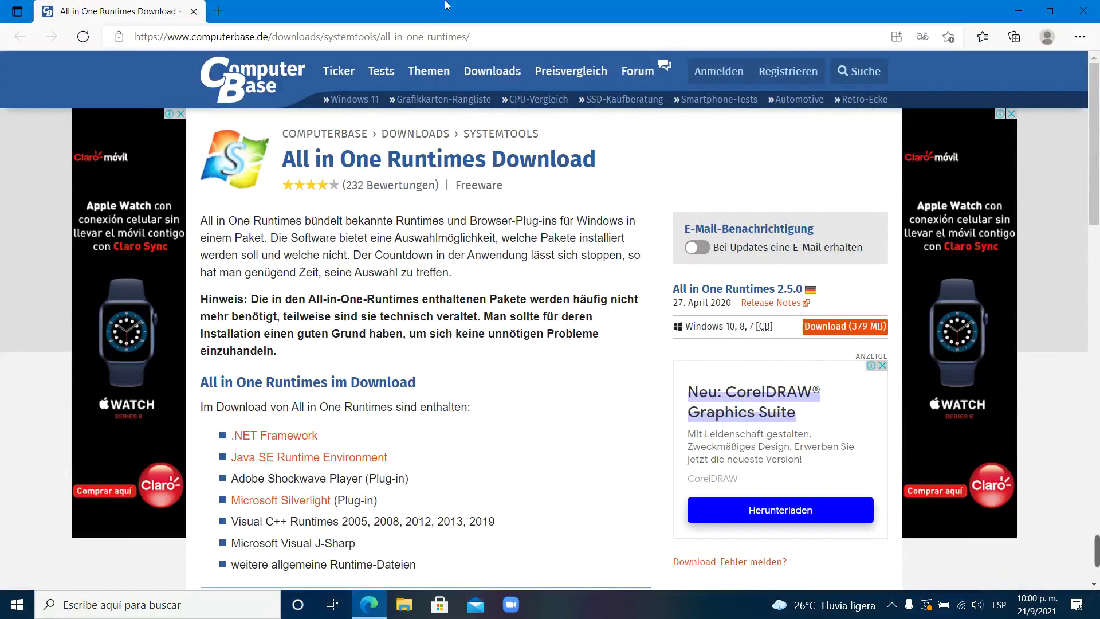
click(442, 38)
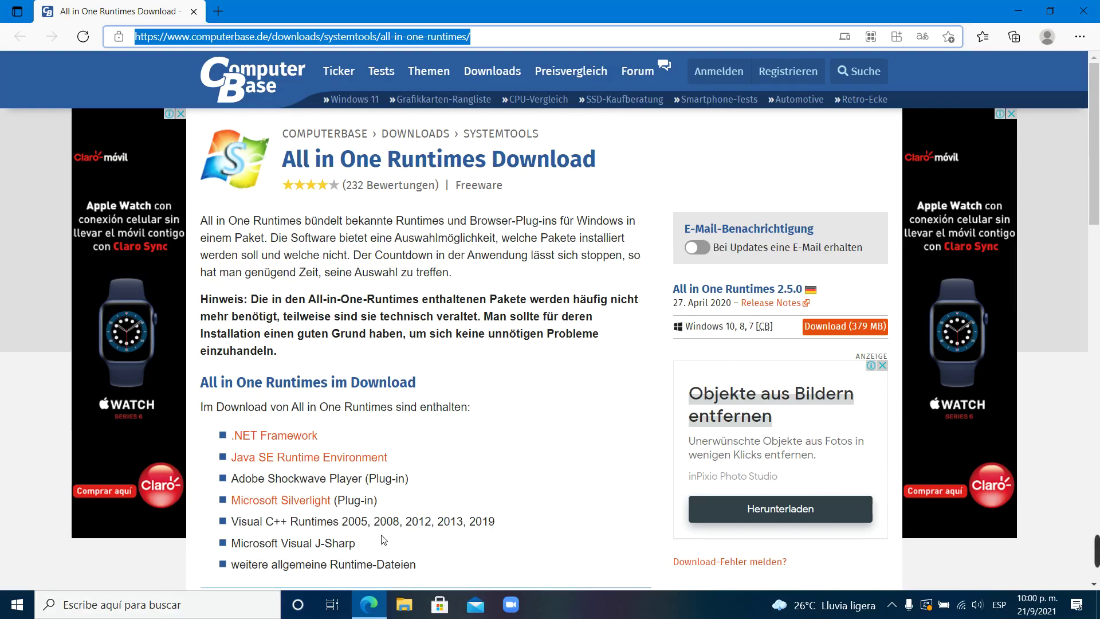
scroll(412, 506, down, 5)
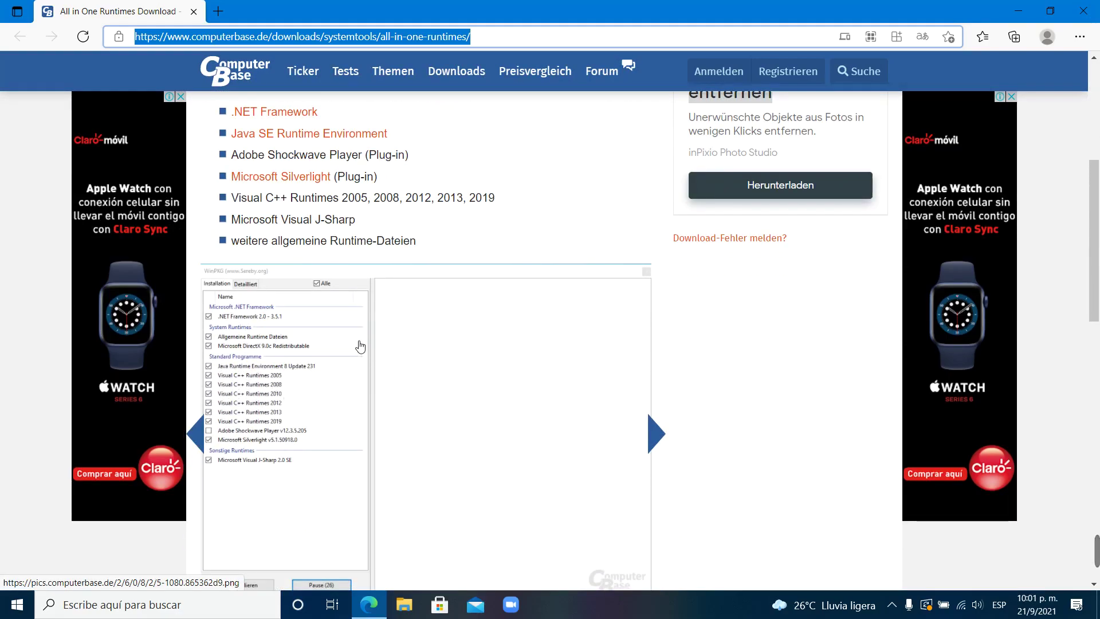
click(1018, 11)
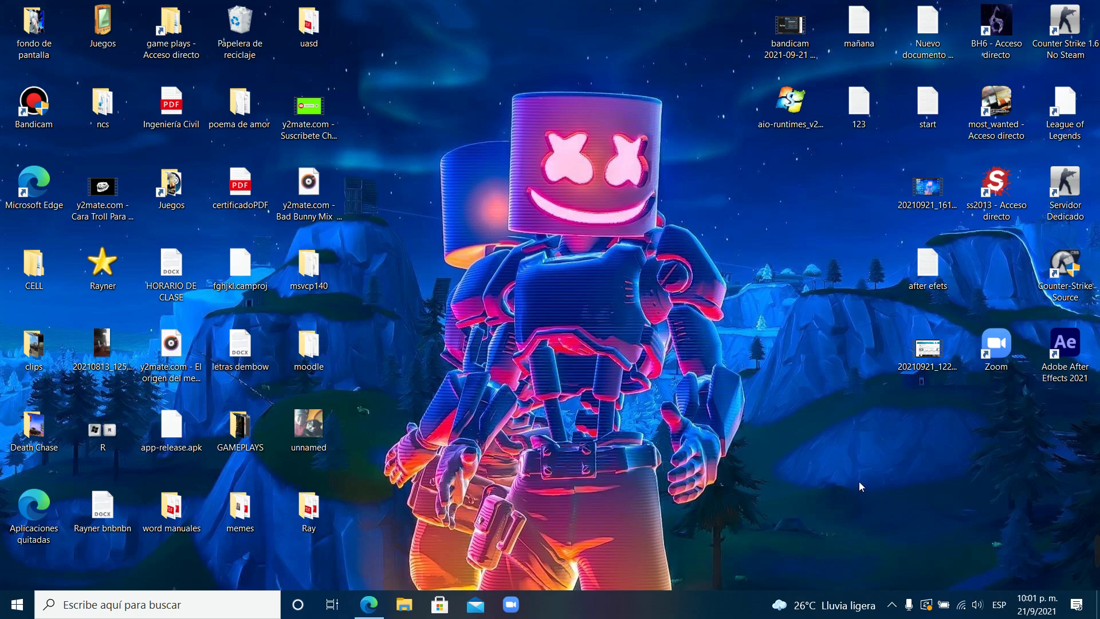
Step: Start downloading All in One Runtimes 2.5.0 from the ComputerBase page and cancel the download
click(369, 603)
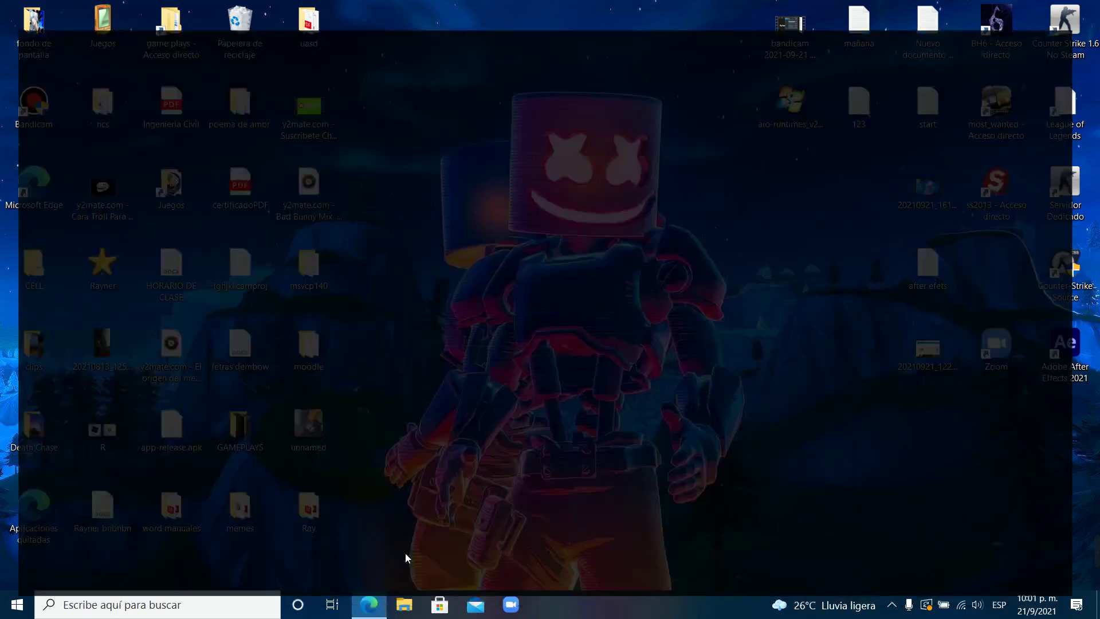
scroll(582, 266, up, 5)
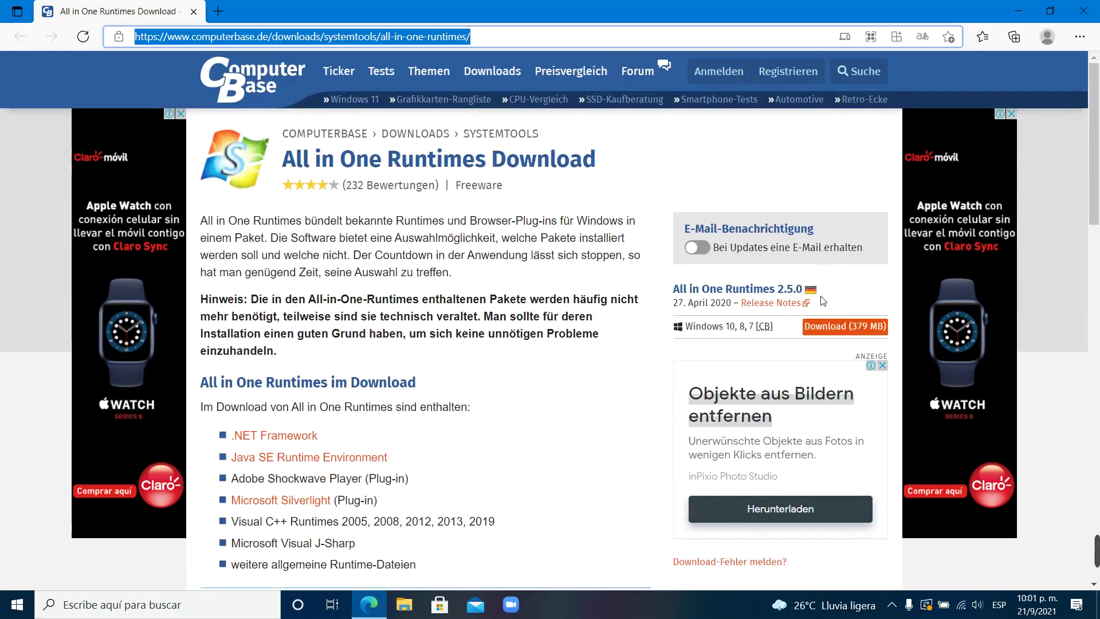
click(870, 330)
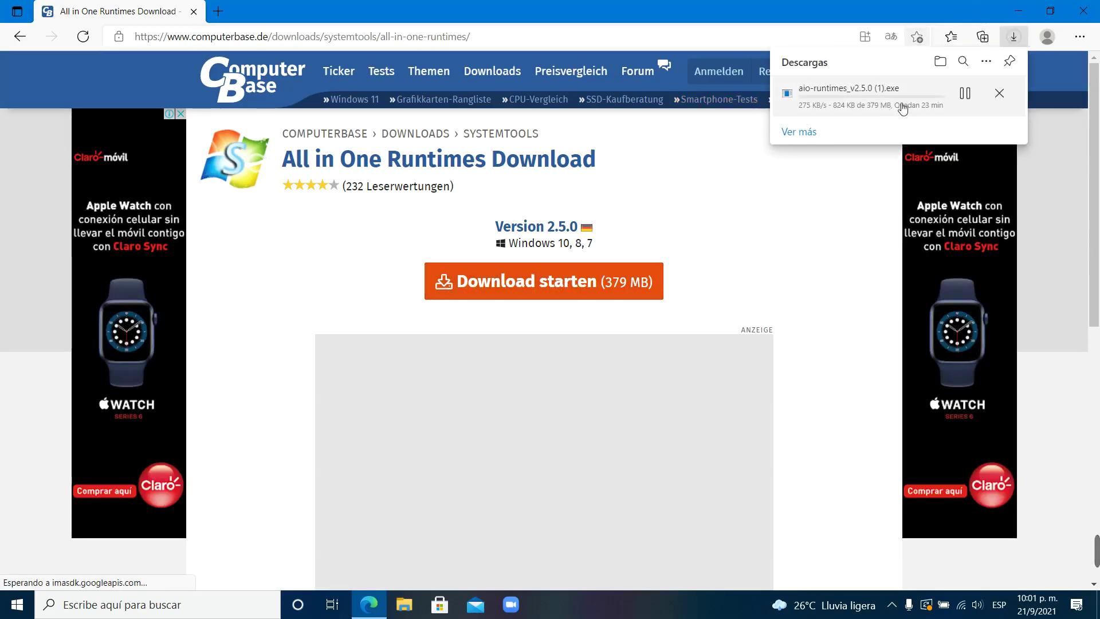
click(1000, 96)
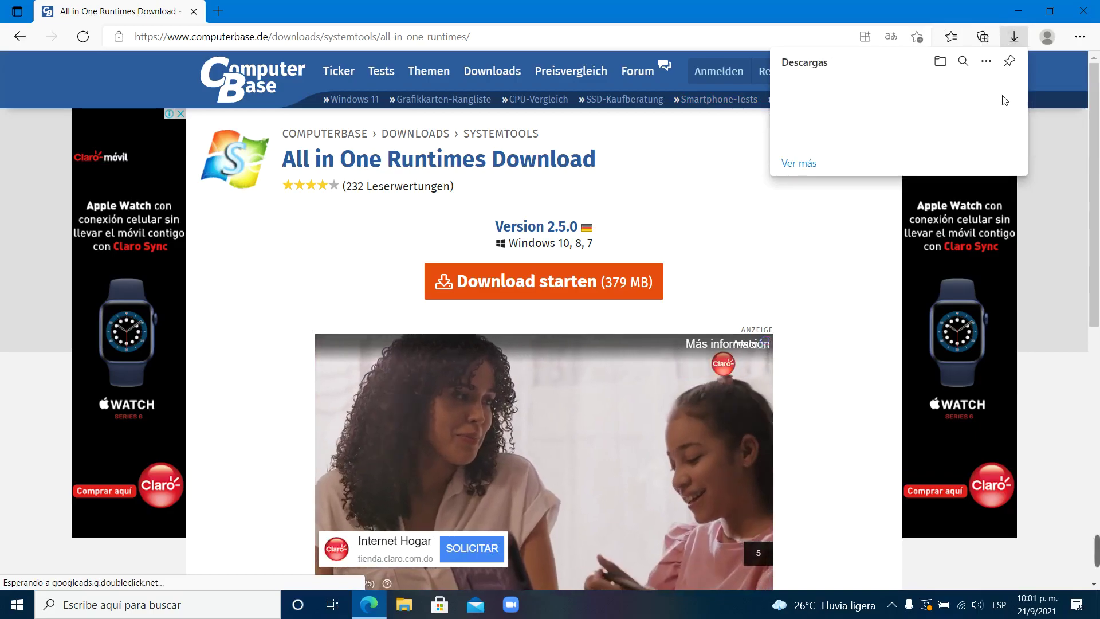
Step: Return to the desktop, move the aio-runtimes_v2.5.0 installer toward its centre and check the file's properties
click(1019, 11)
drag(791, 104, 607, 123)
right_click(573, 118)
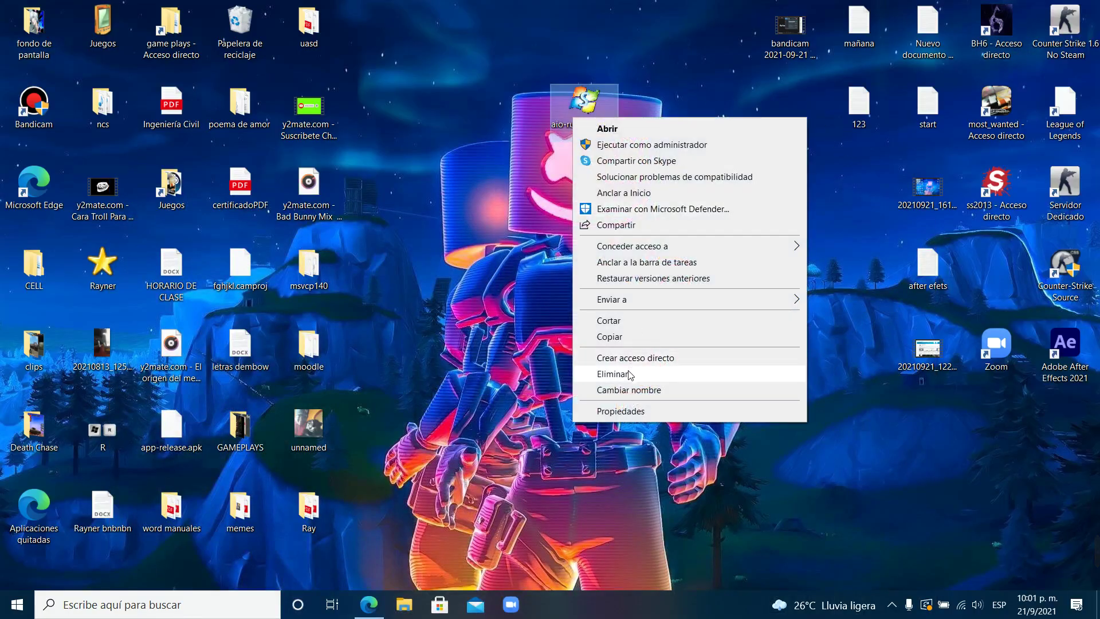
click(632, 412)
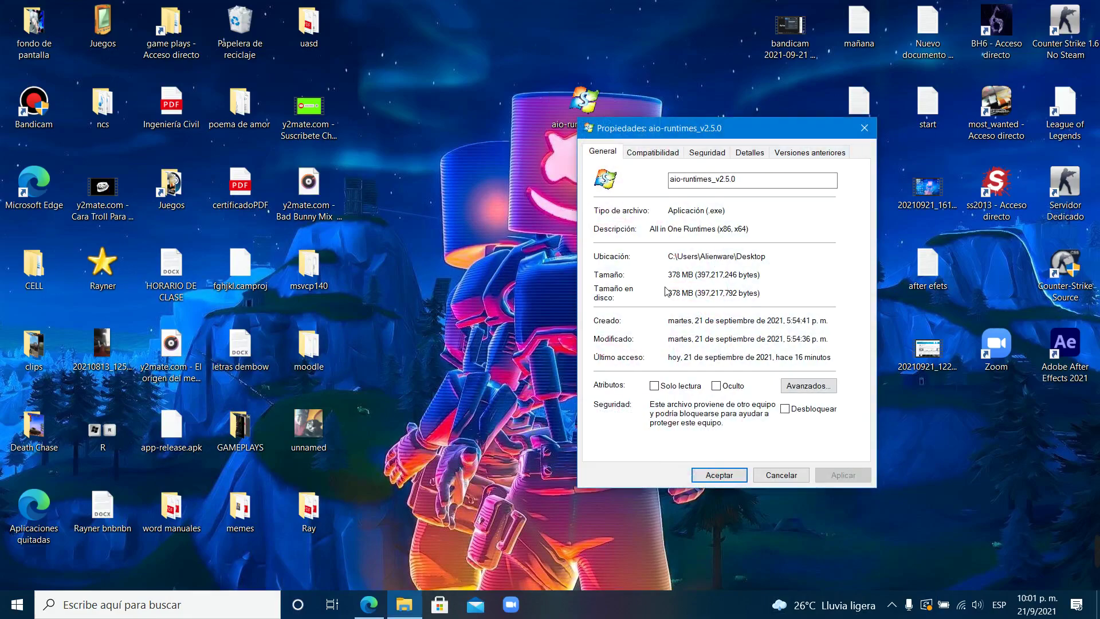
click(867, 129)
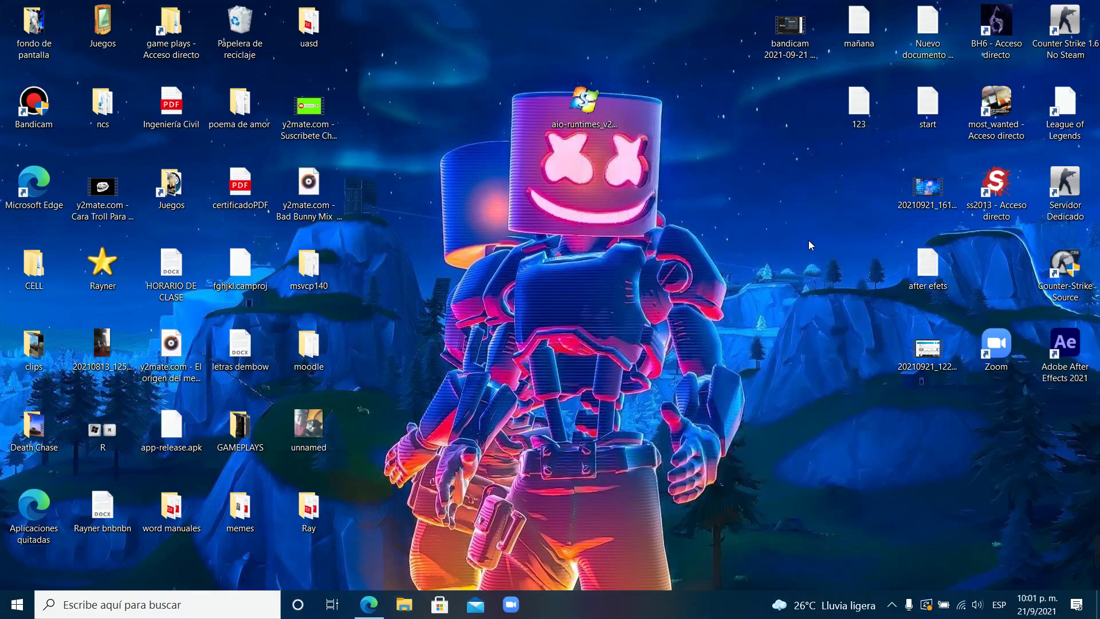
Step: Run the aio-runtimes_v2.5.0 installer, accept the security warning and install the preselected runtime packages
double_click(604, 111)
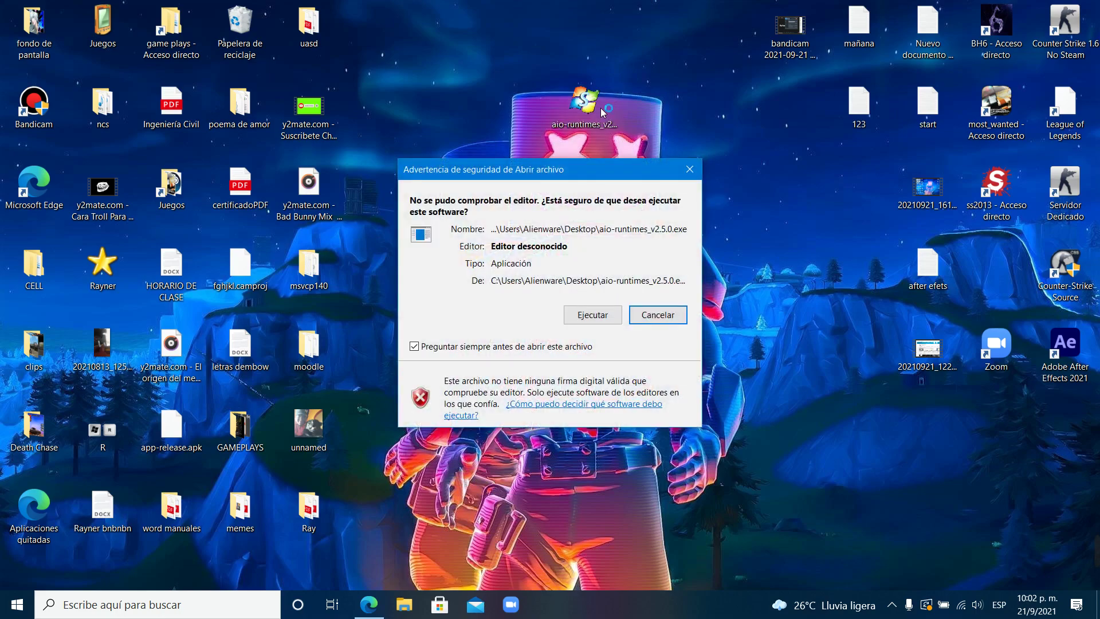
click(575, 314)
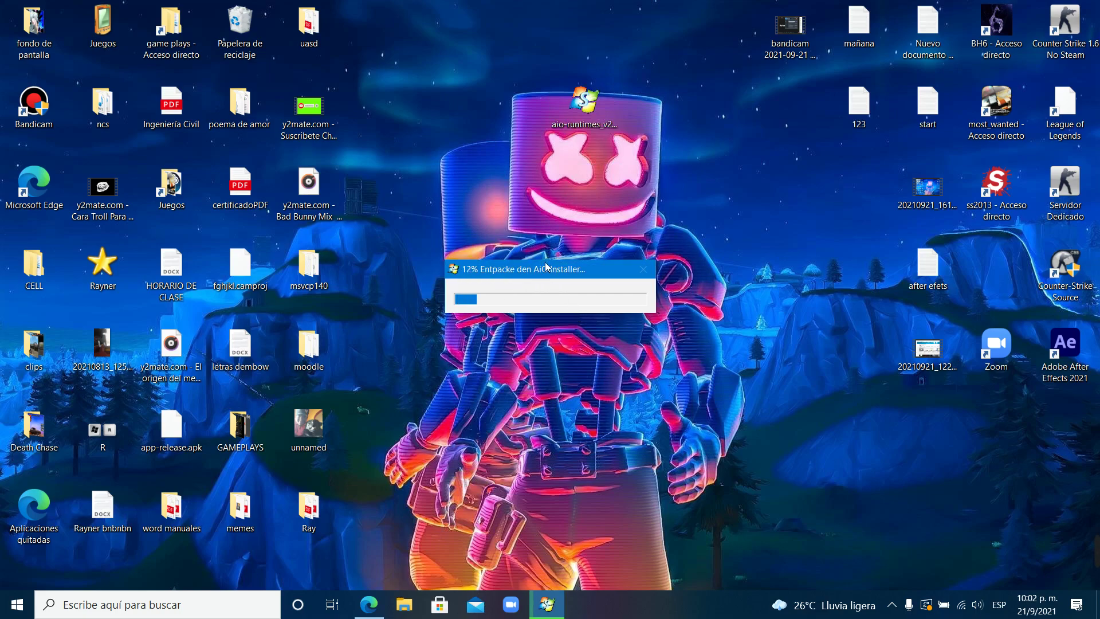
drag(622, 64, 510, 135)
drag(593, 105, 603, 124)
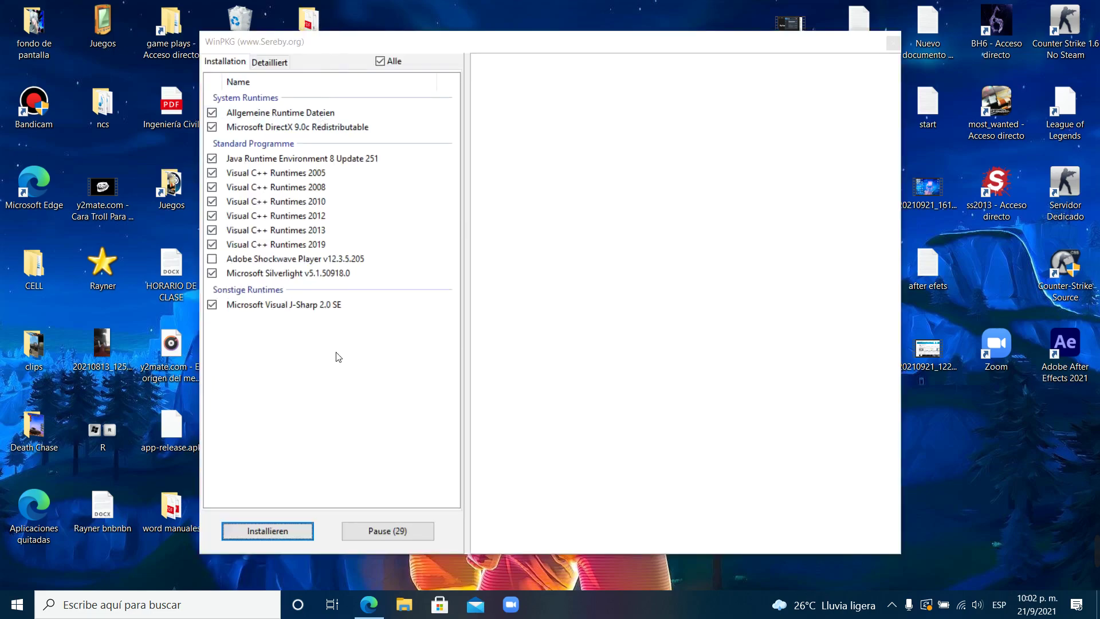
click(275, 534)
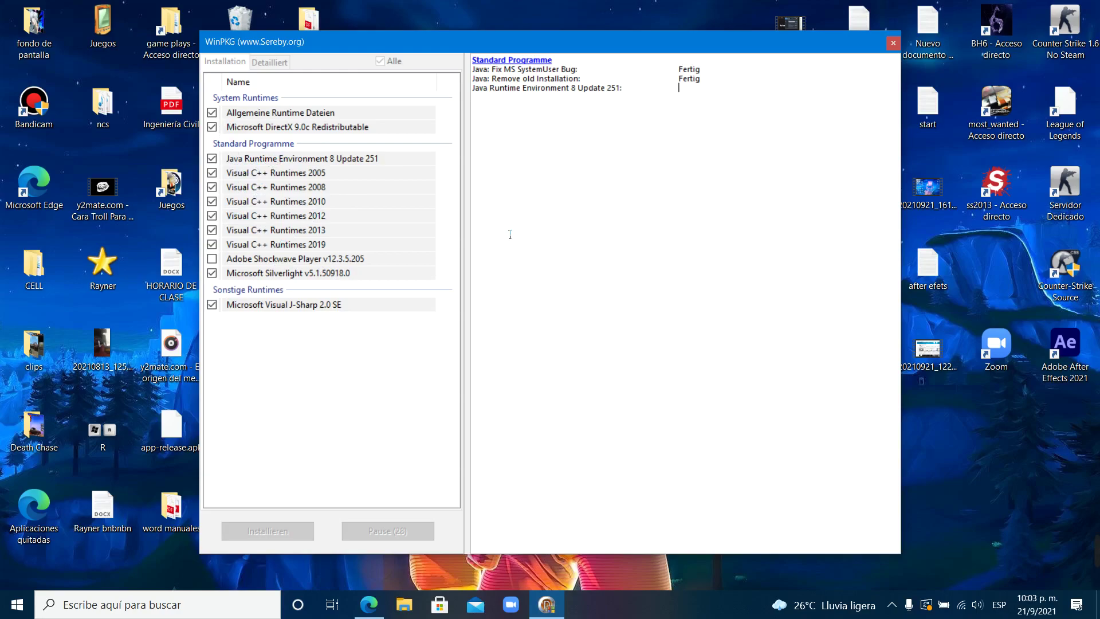
click(8, 611)
click(8, 611)
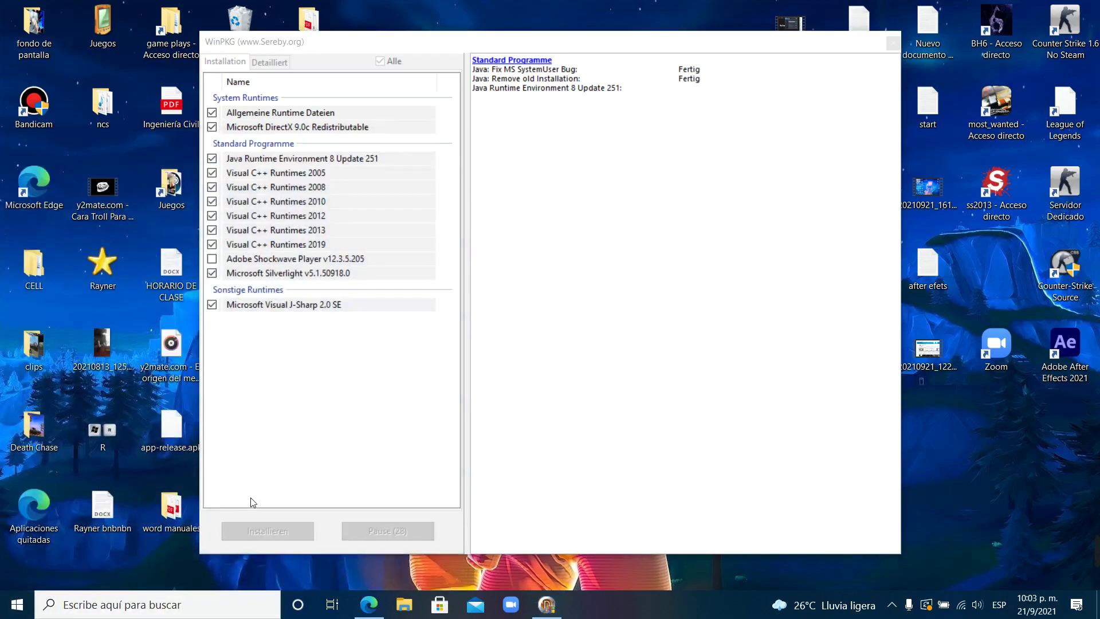
click(547, 611)
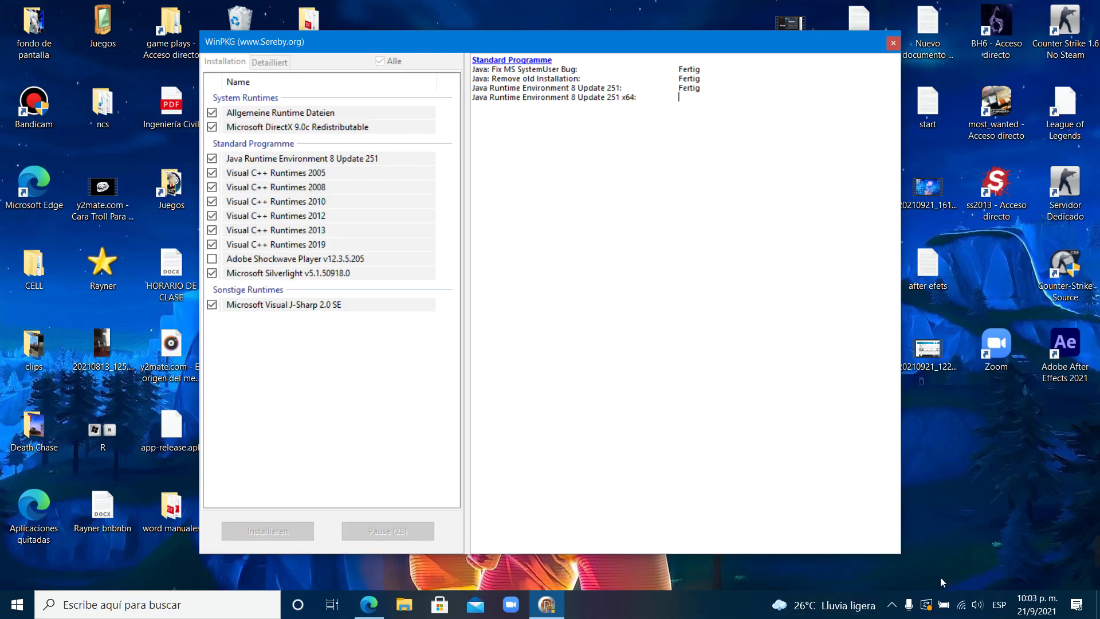
click(894, 609)
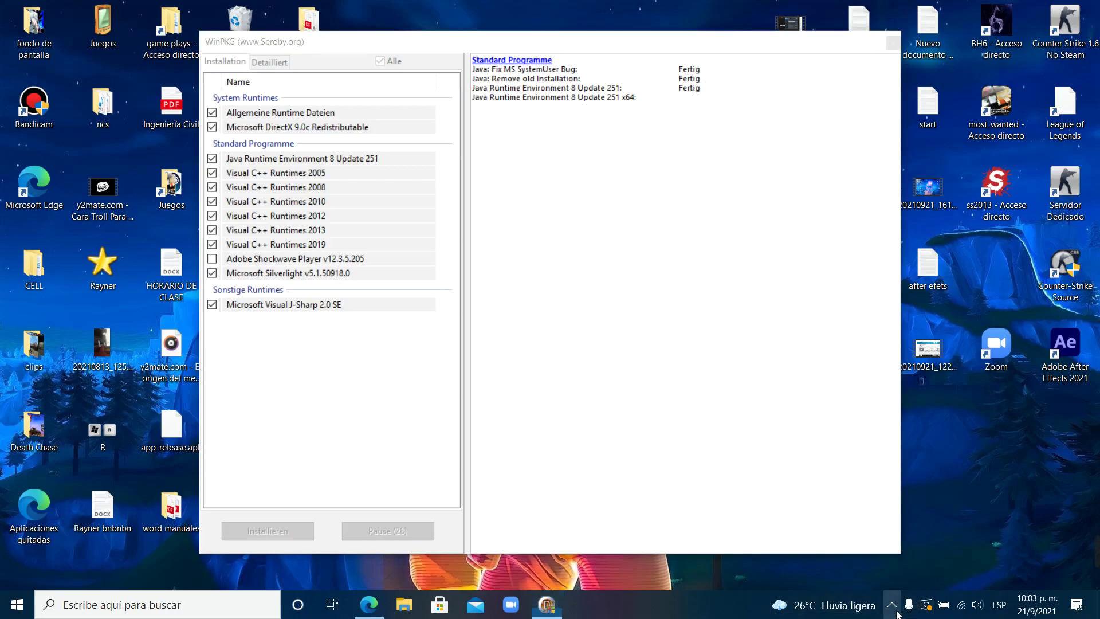
click(921, 584)
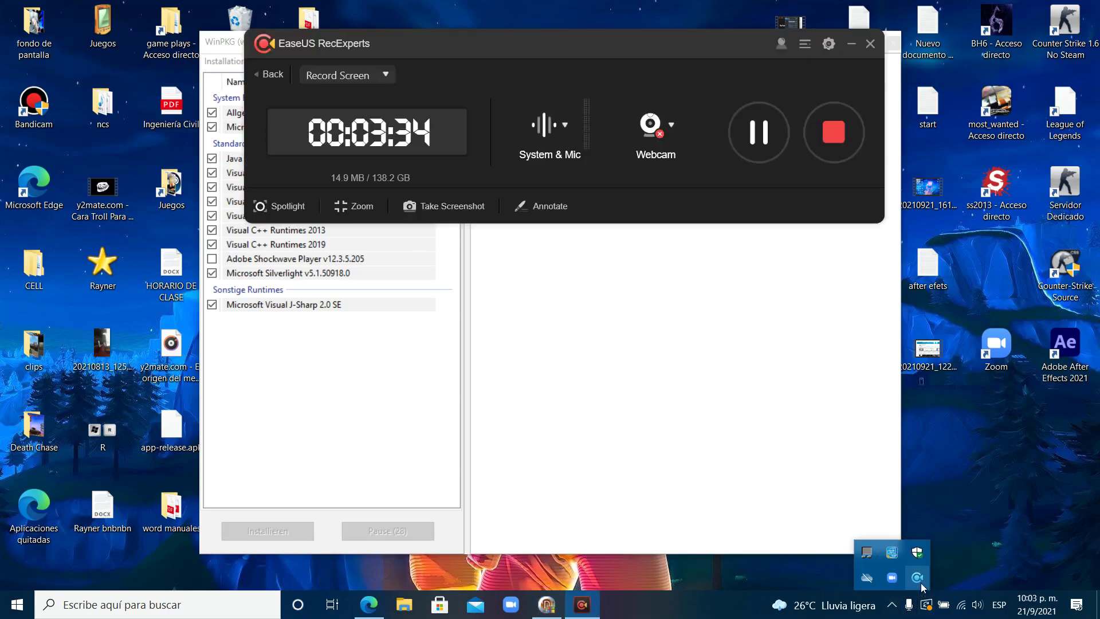
drag(776, 140, 983, 305)
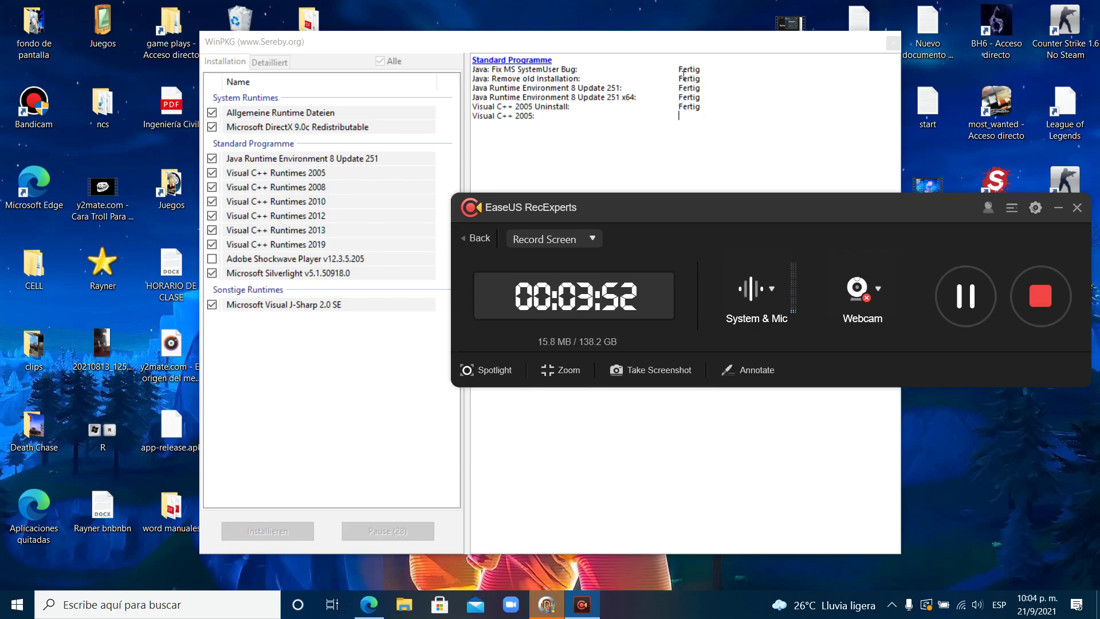
drag(975, 312, 943, 498)
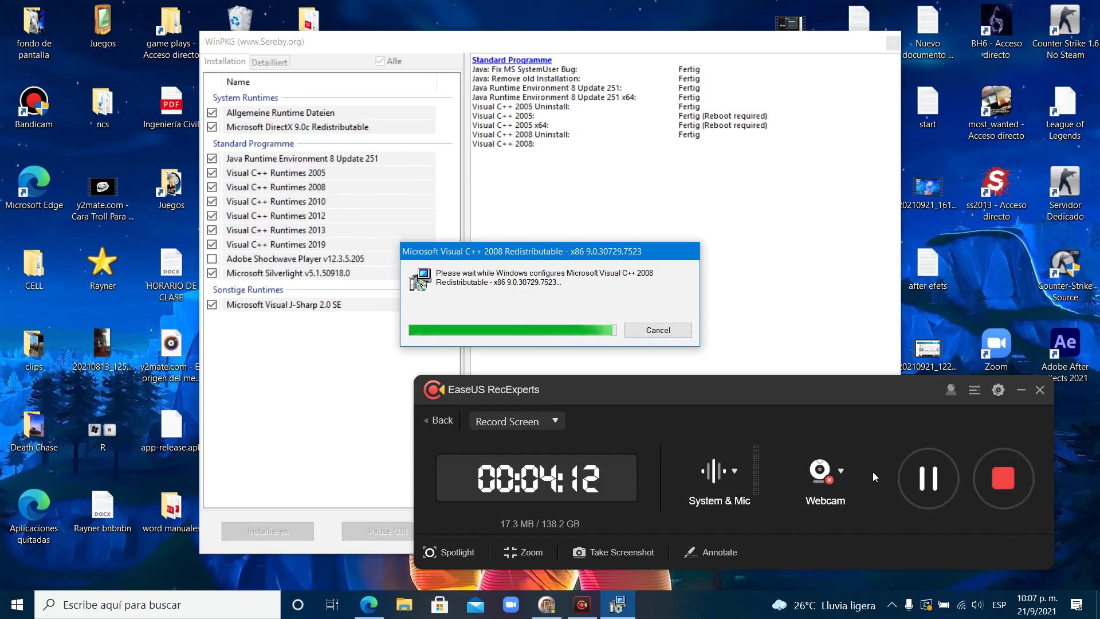
click(928, 483)
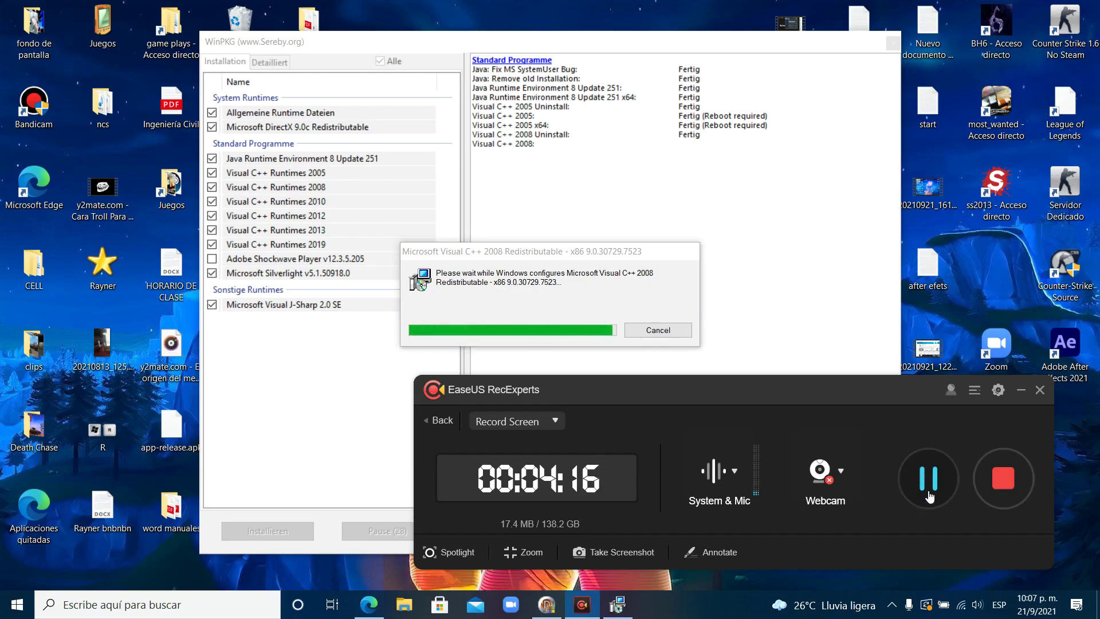
click(929, 497)
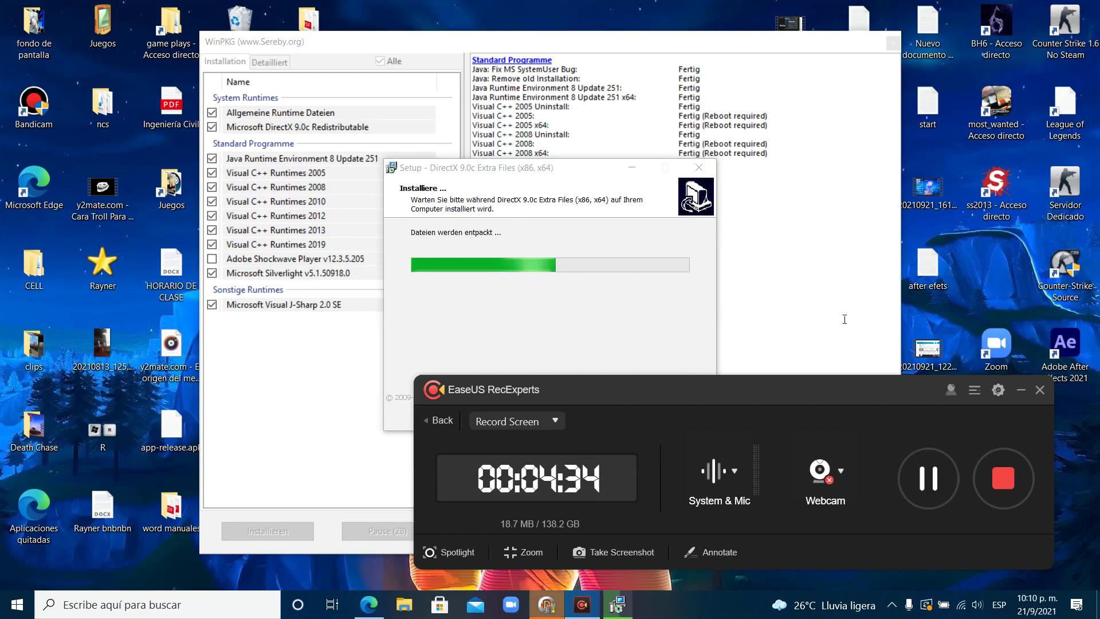
drag(833, 400, 841, 440)
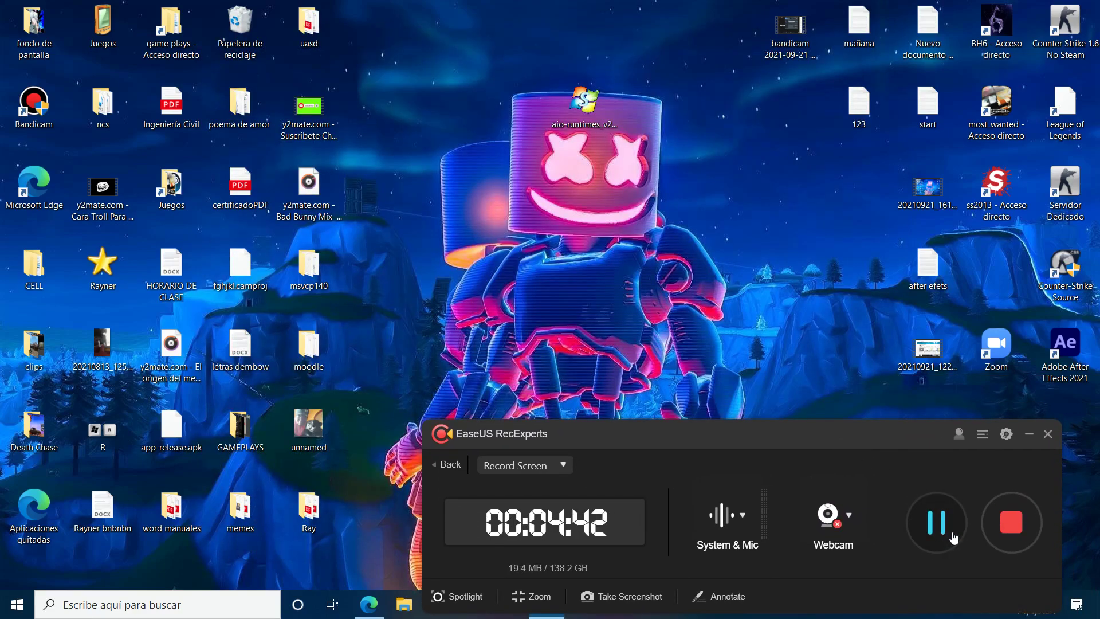
click(953, 535)
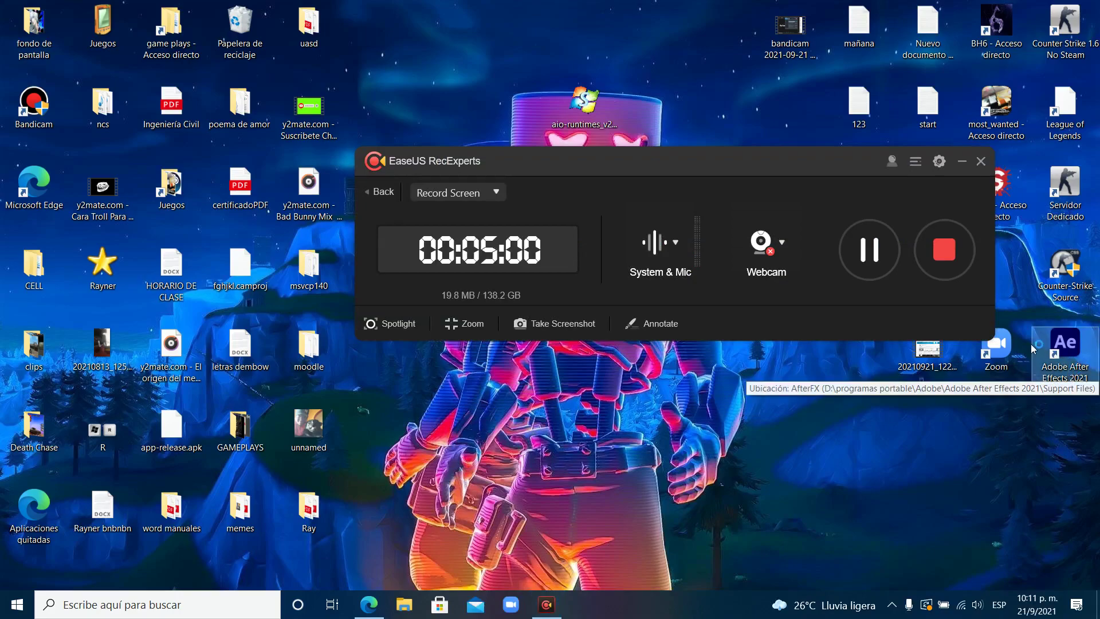
Step: Clear the recorder window away and launch Adobe After Effects 2021 from the desktop
click(957, 163)
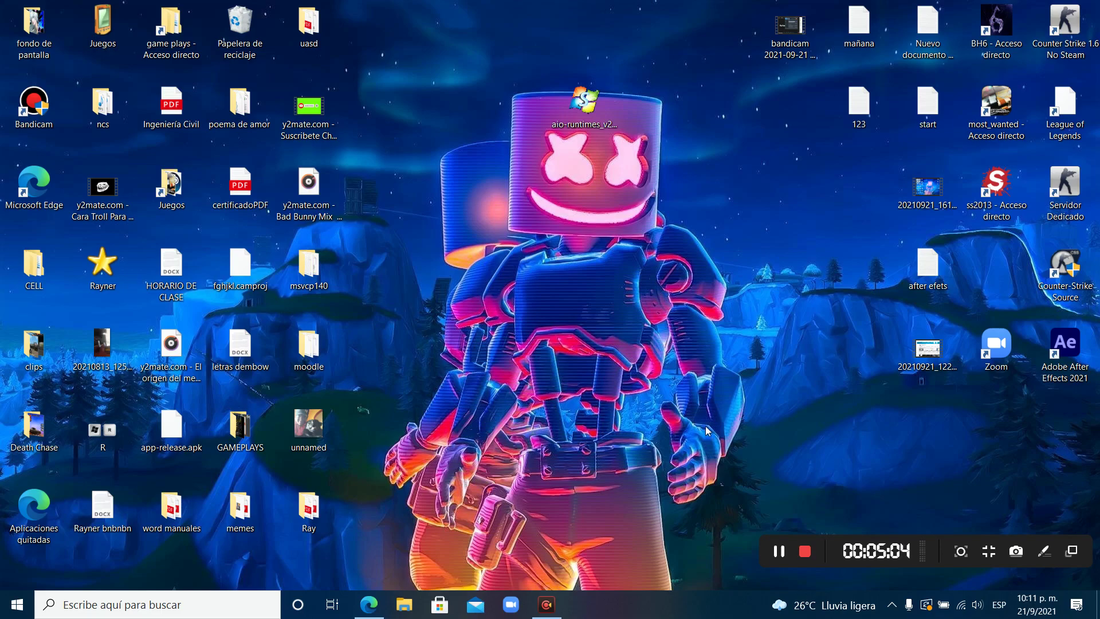
double_click(1051, 357)
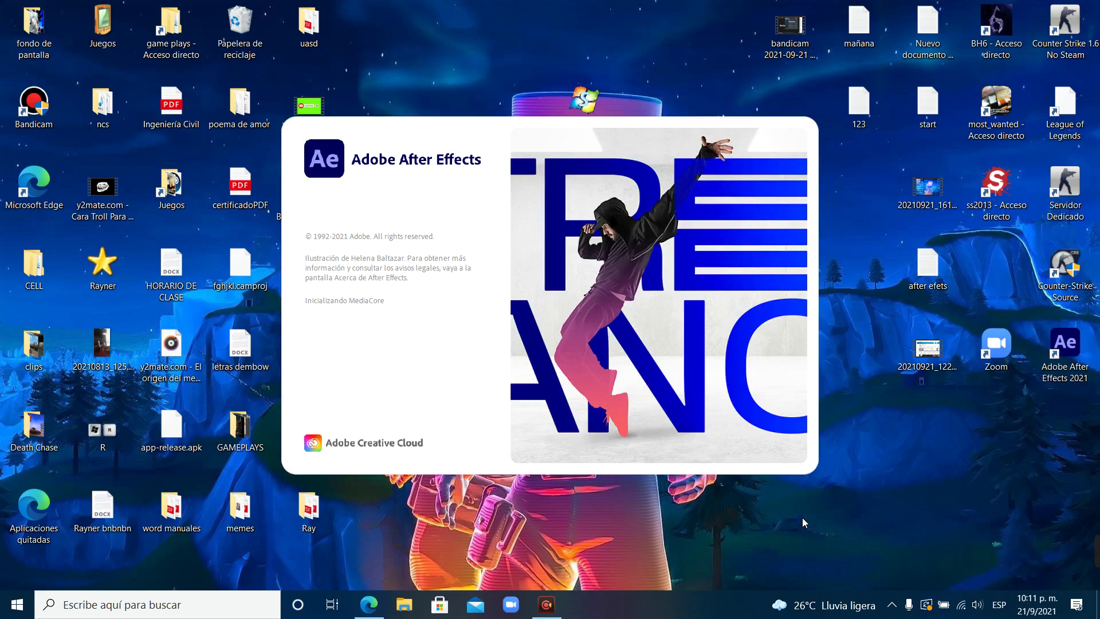
mouse_move(547, 604)
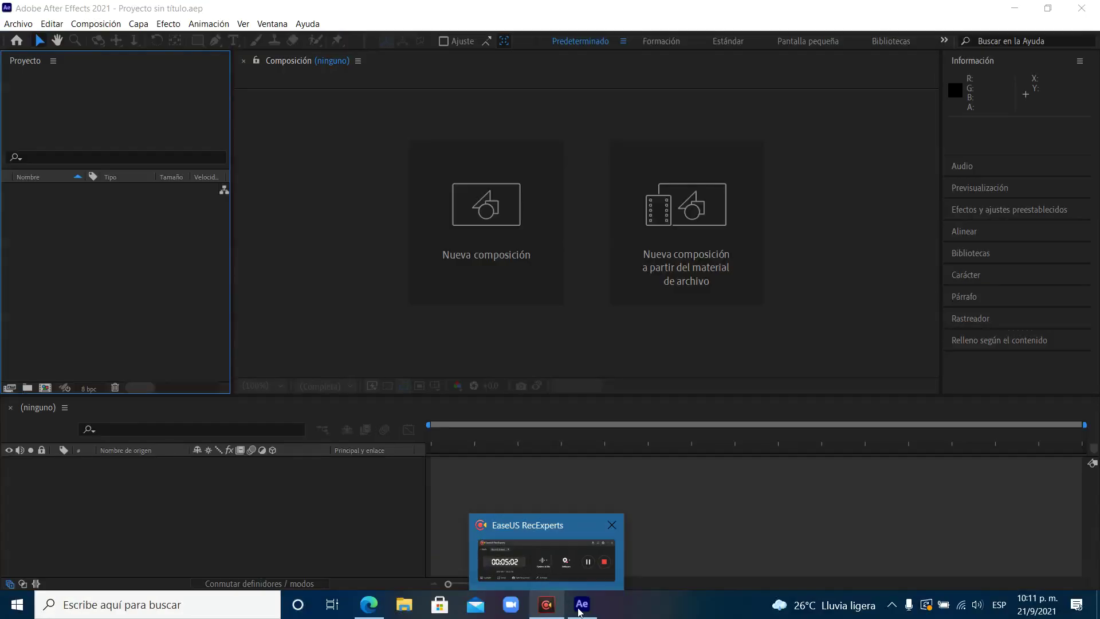
click(548, 606)
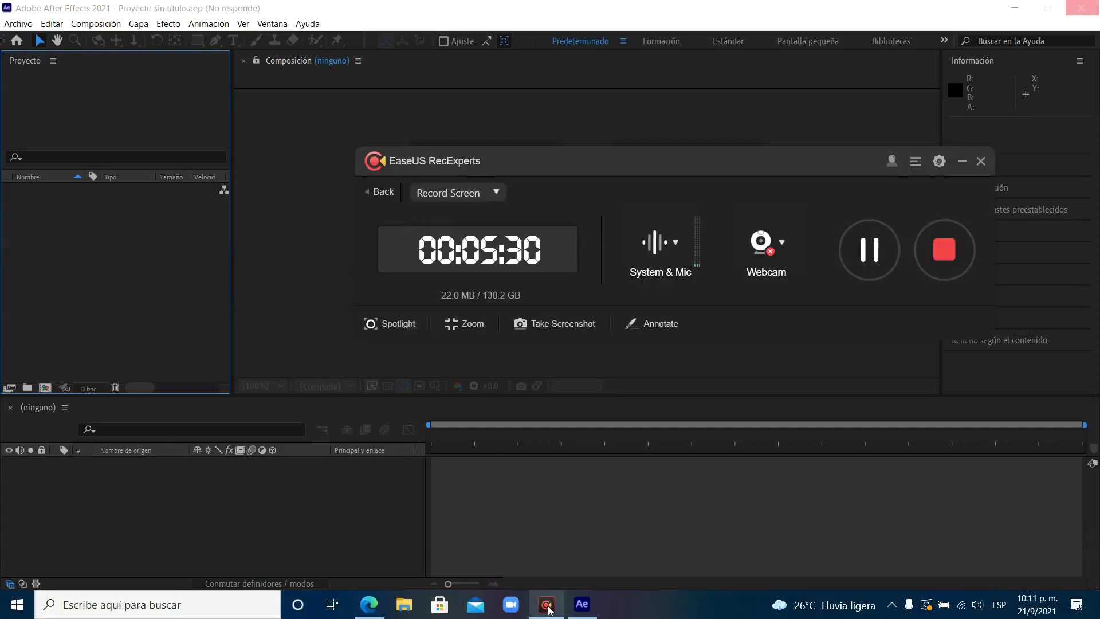